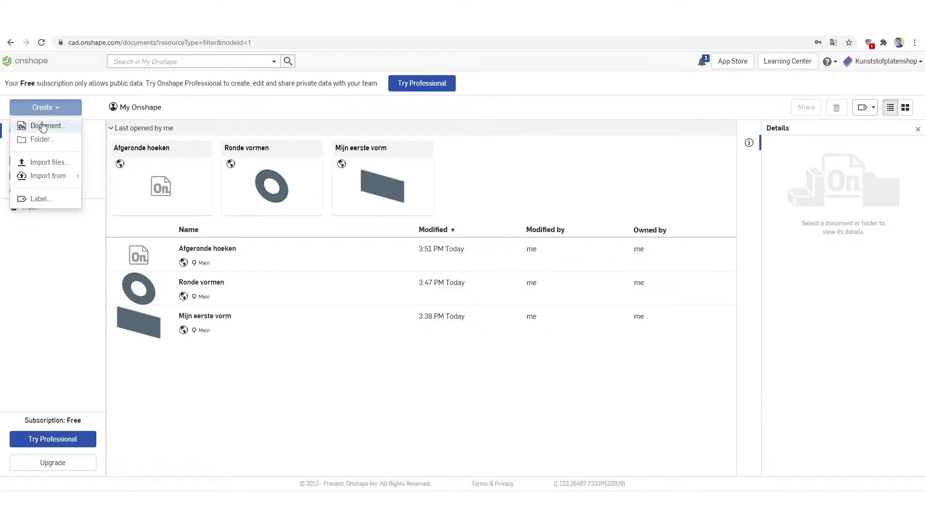
Step: Create a new public document named "Plaat met montage gaten"
left_click(43, 126)
type("Plaat met m")
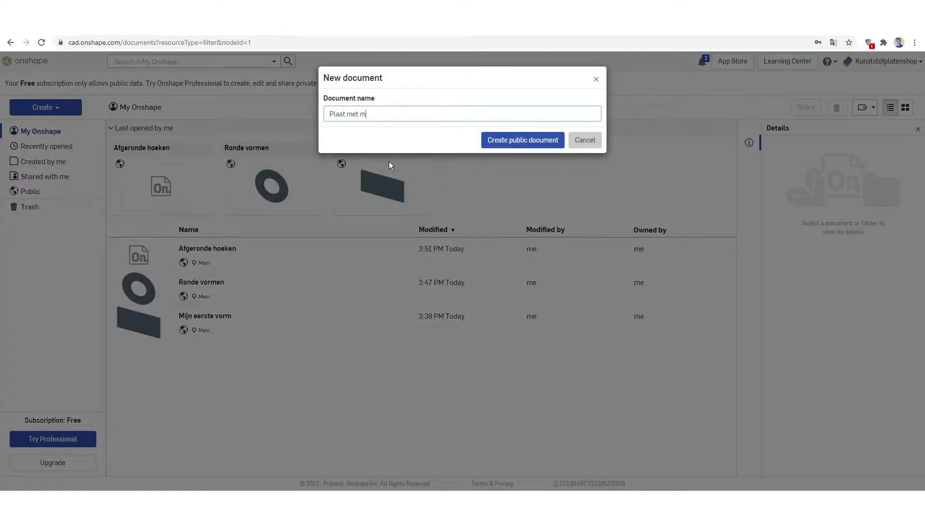
type("ontage gaten")
key("Return")
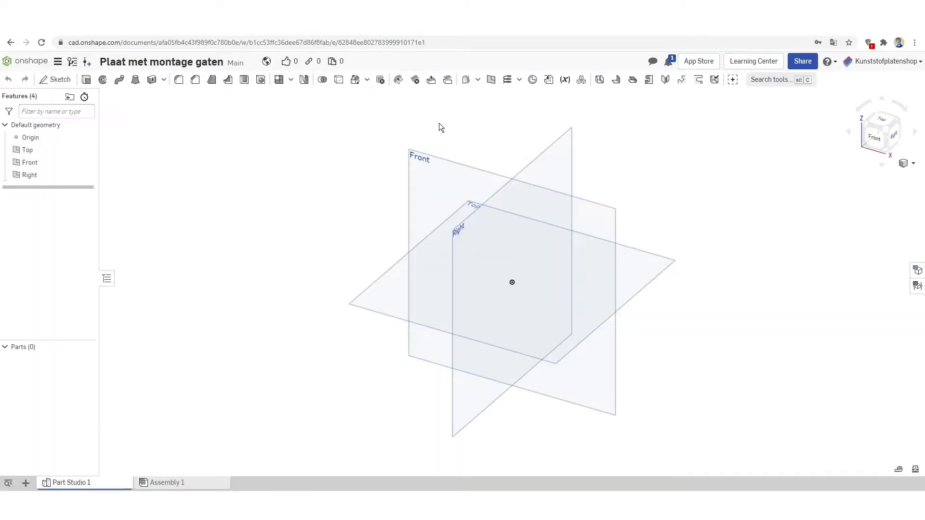
Step: Start a sketch on the Front plane and draw a corner rectangle from the origin, about 69 by 45 mm
left_click(417, 193)
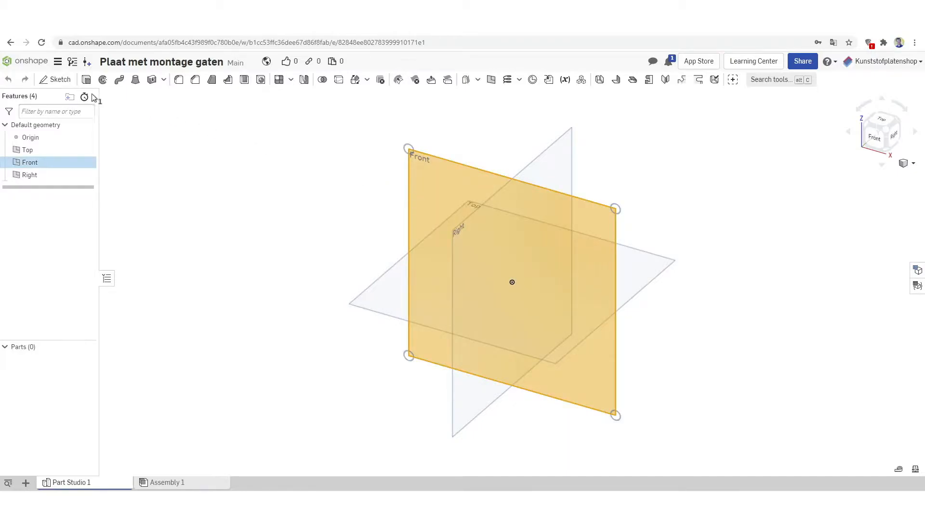
left_click(60, 80)
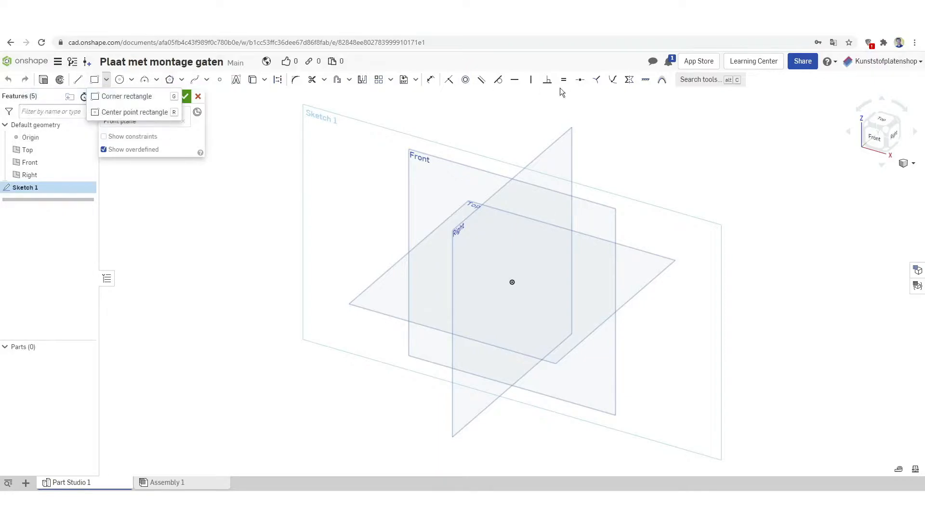
left_click(876, 139)
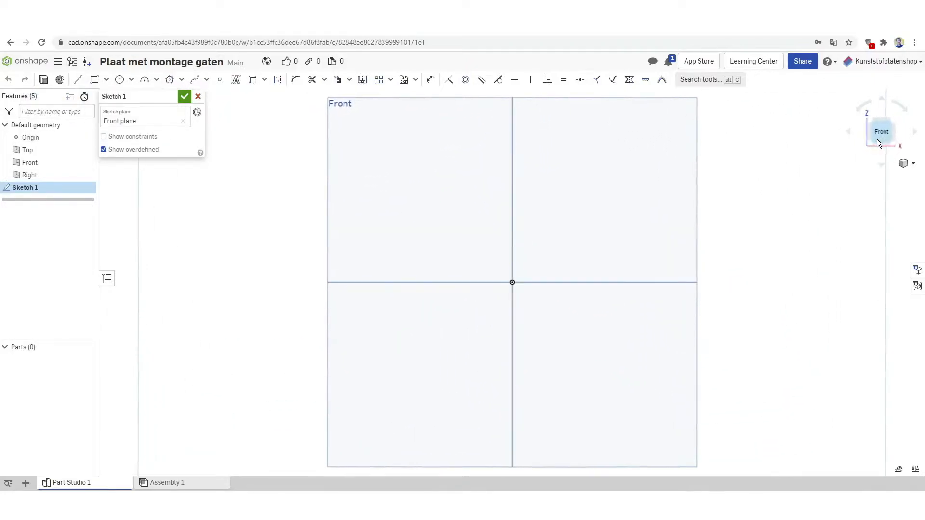
left_click(94, 81)
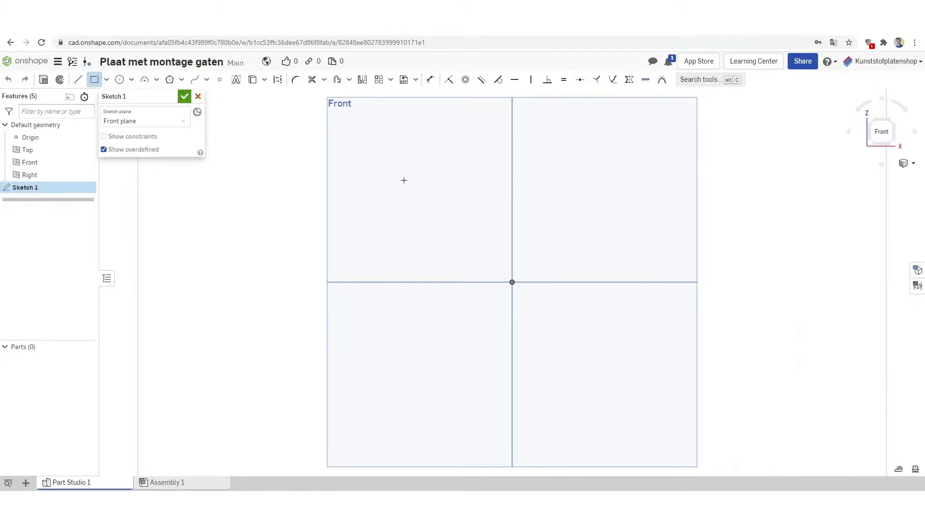
left_click(513, 282)
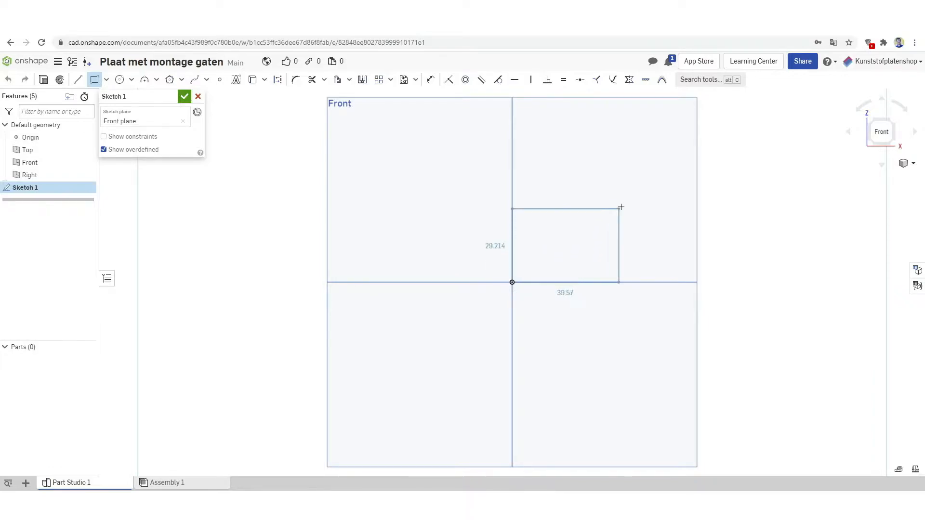
left_click(681, 172)
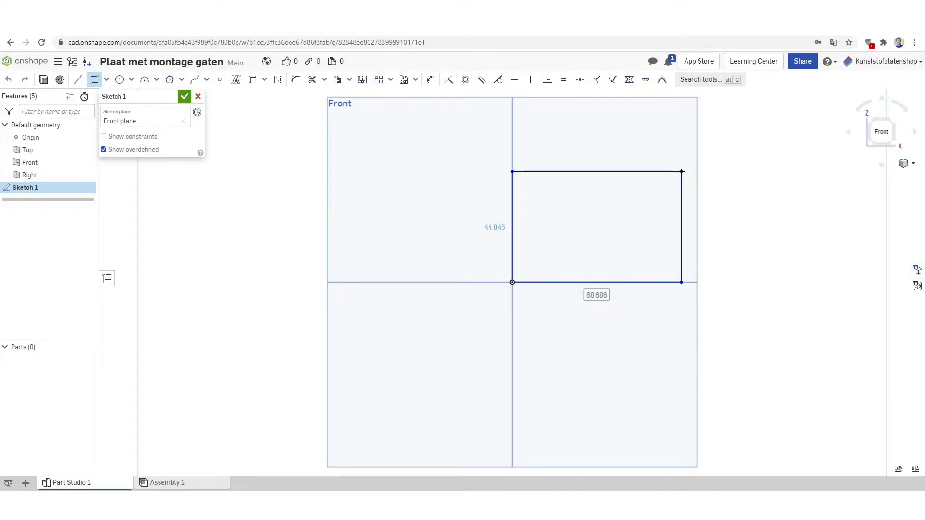
Step: Dimension the rectangle's upper edge and set its width to 100 mm
left_click(431, 81)
left_click(555, 172)
left_click(555, 190)
type("1")
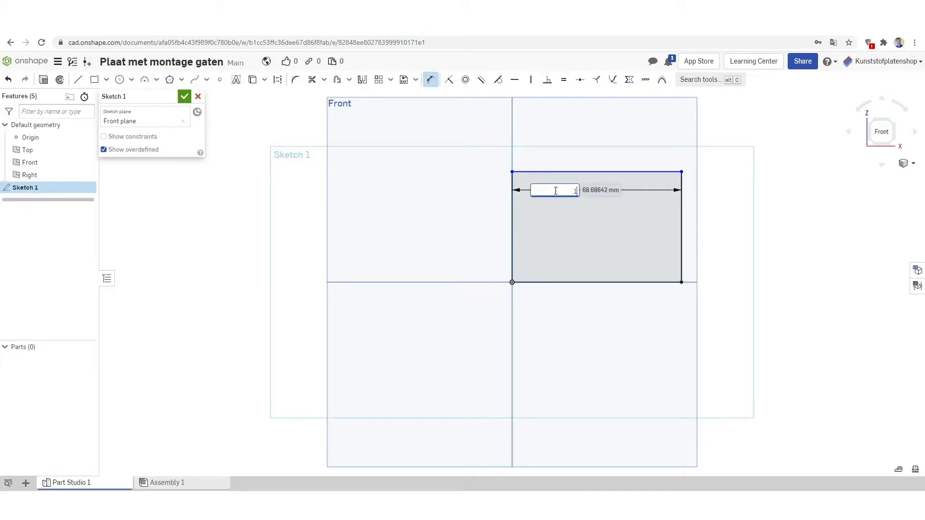
type("00")
key("Return")
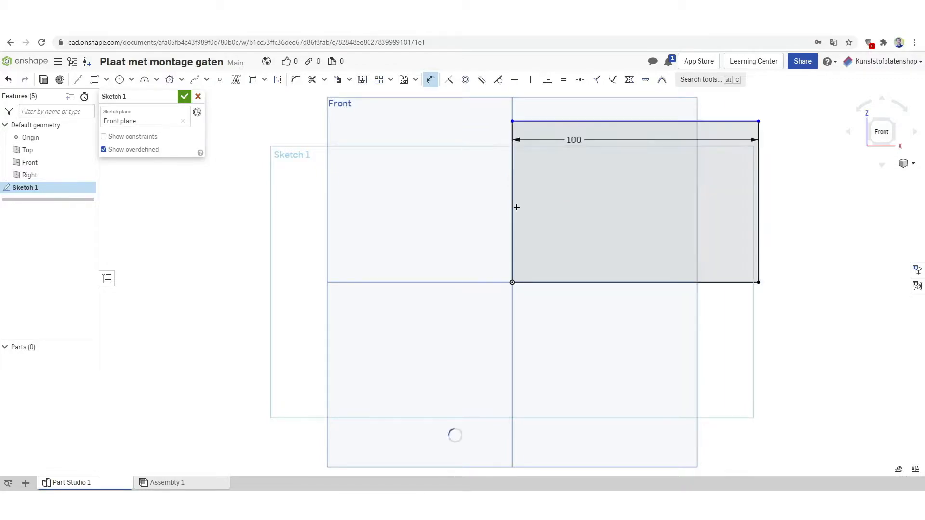
Step: Dimension the rectangle's left edge and set its height to 50 mm
left_click(513, 207)
left_click(483, 201)
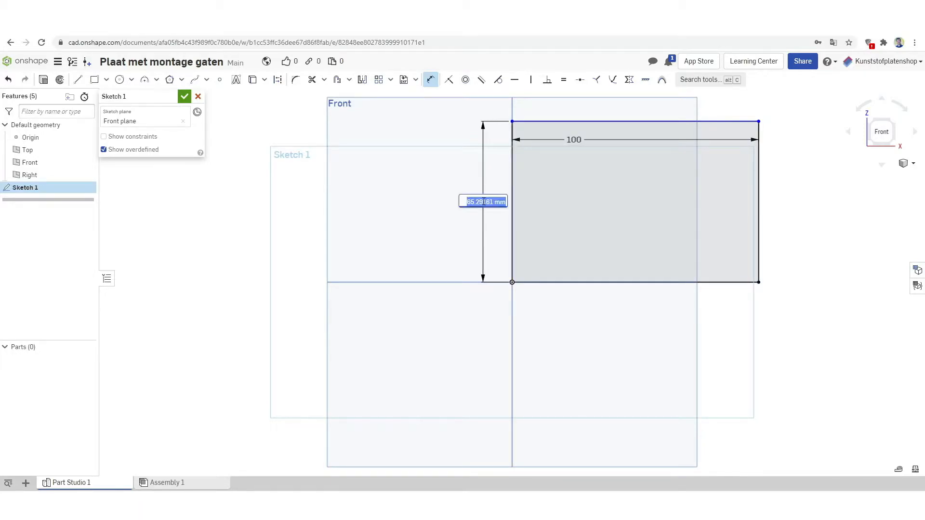
type("5")
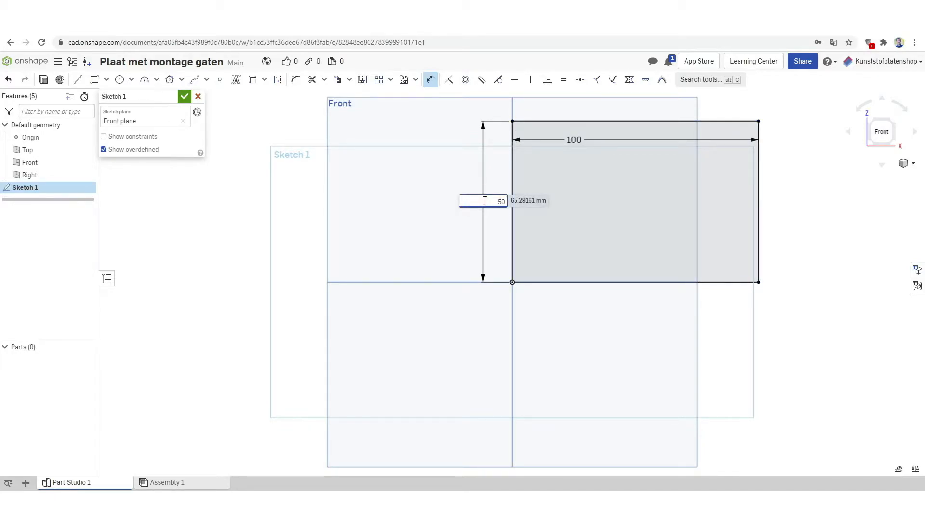
type("0")
key("Return")
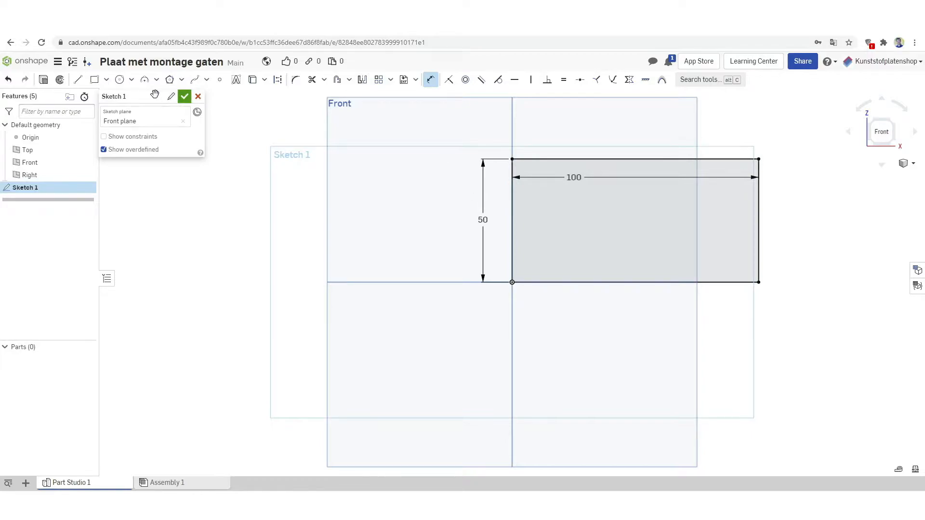
Step: Extrude the rectangle as a new solid with a blind depth of 3 mm
left_click(46, 80)
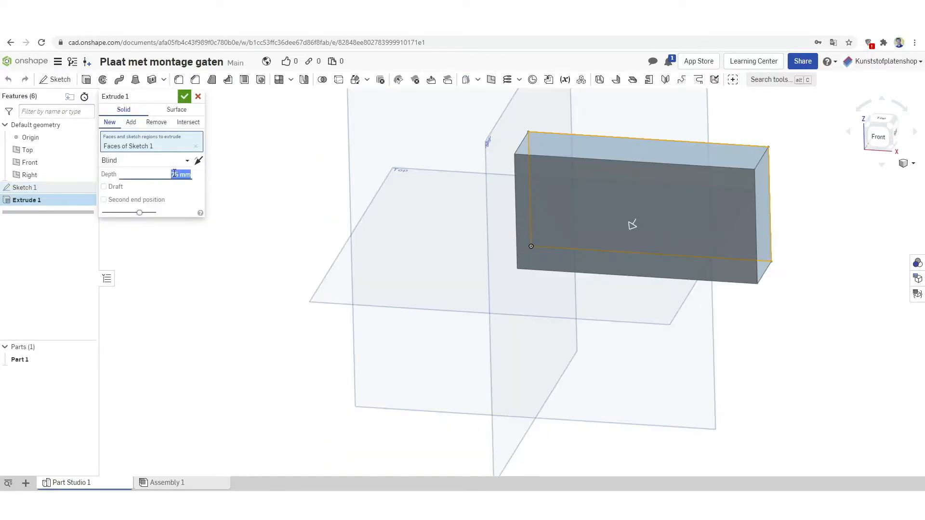
type("3")
key("Return")
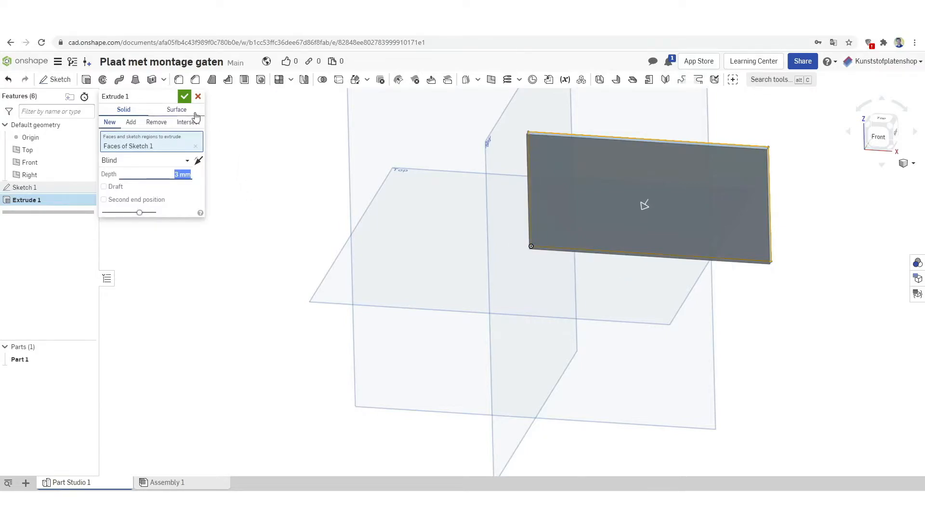
left_click(184, 97)
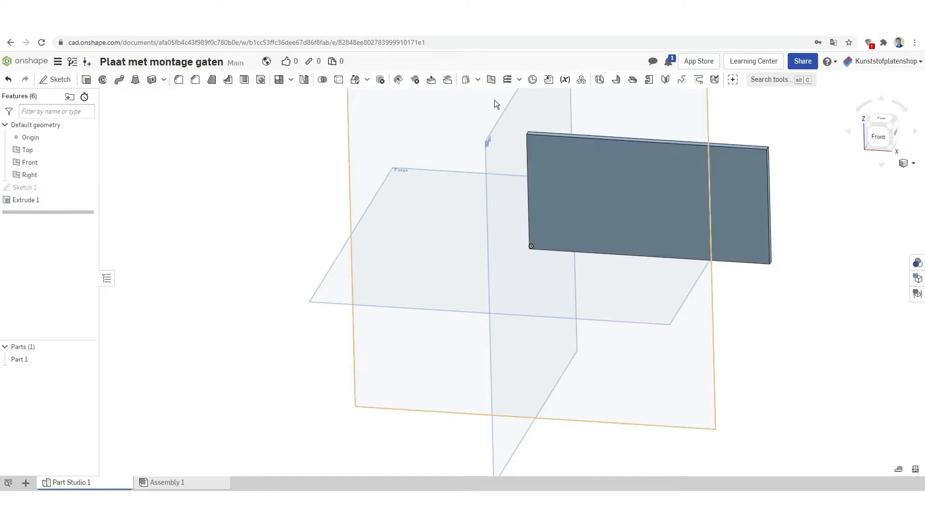
Step: Start a sketch on the plate's front face and draw a circle about 5.6 mm in diameter near its upper-left corner
left_click(887, 125)
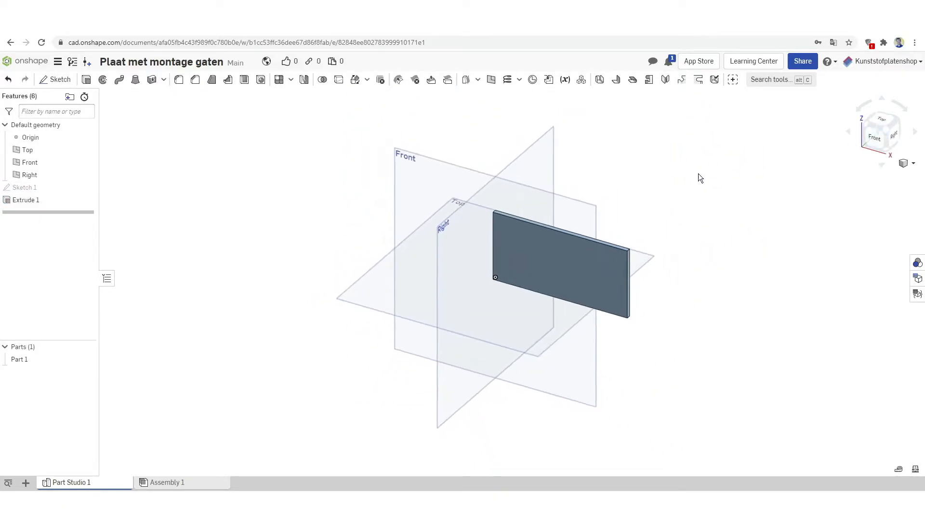
left_click(579, 254)
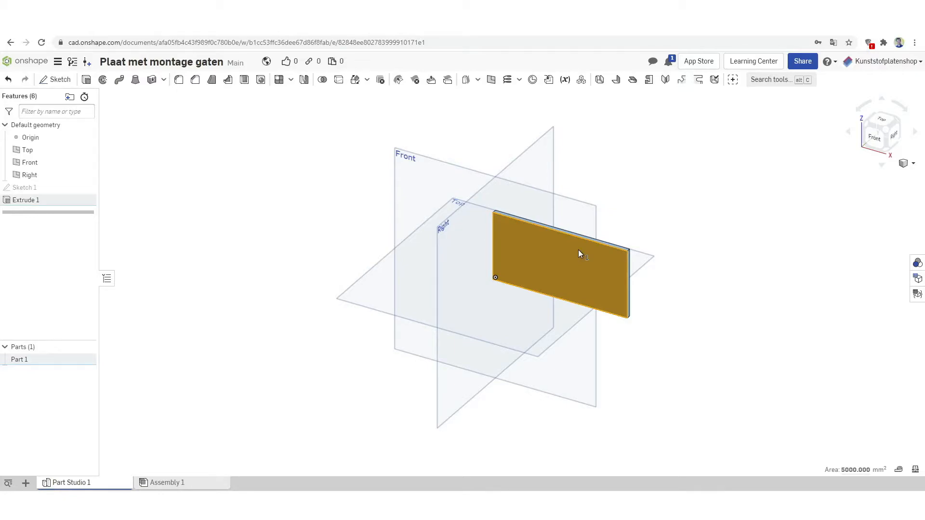
left_click(57, 79)
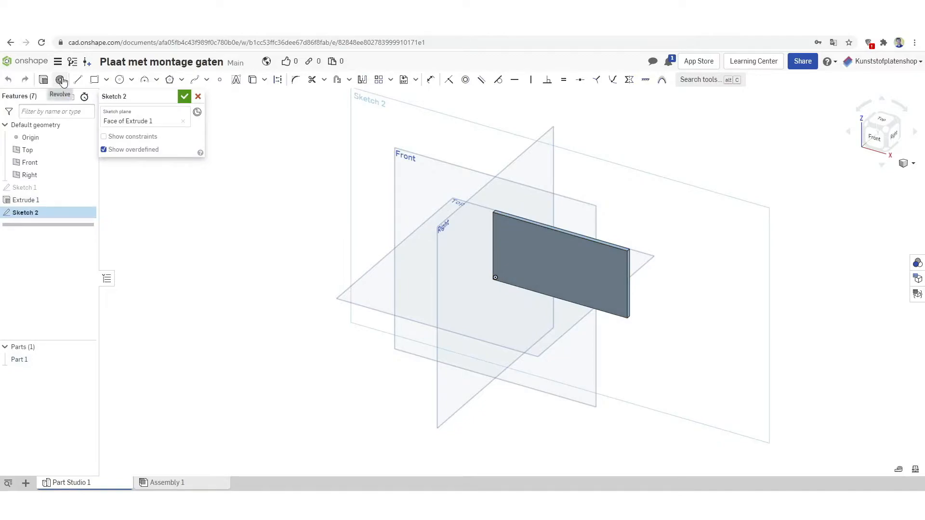
left_click(872, 140)
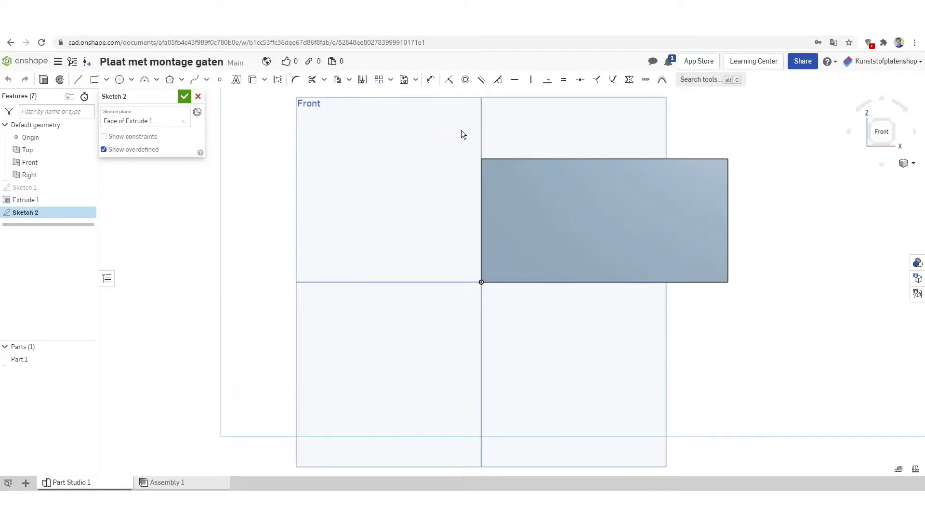
left_click(120, 81)
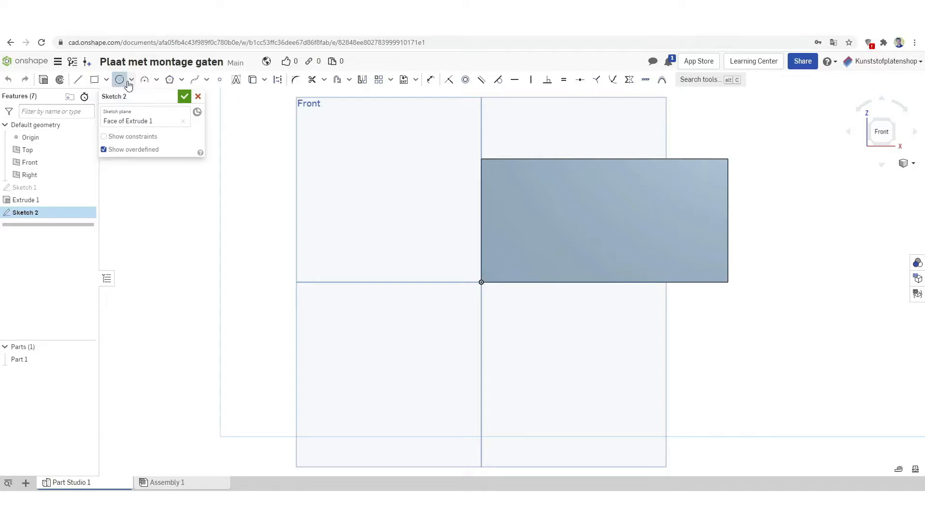
left_click(496, 173)
left_click(499, 179)
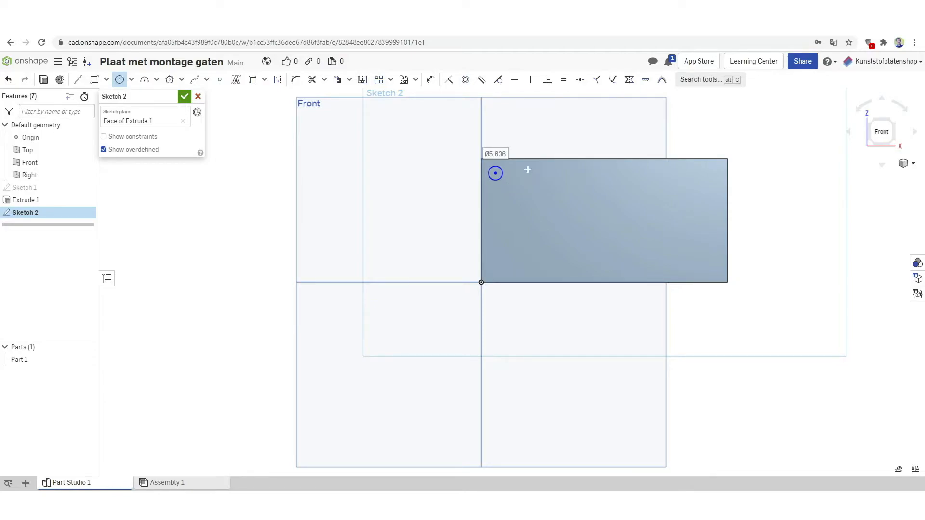
Step: Dimension the upper-left circle and set its diameter to 5 mm
left_click(431, 82)
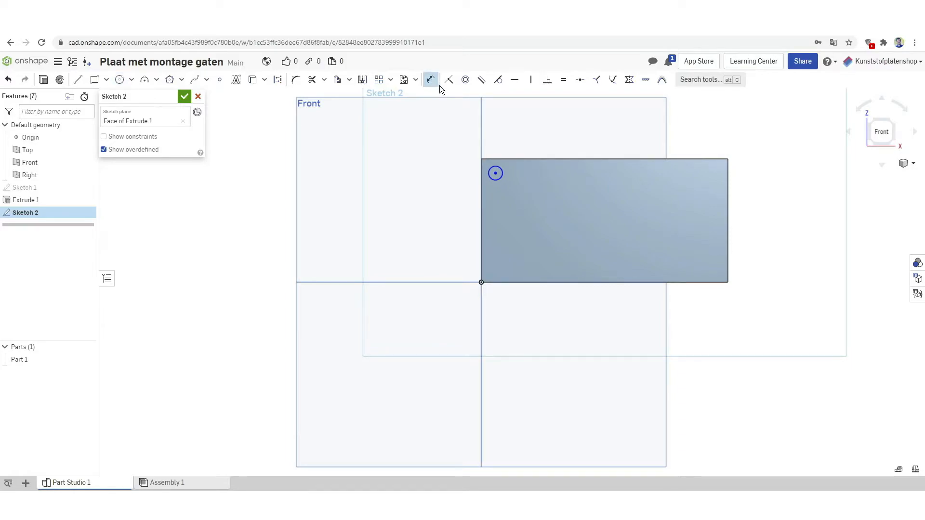
left_click(499, 168)
left_click(522, 194)
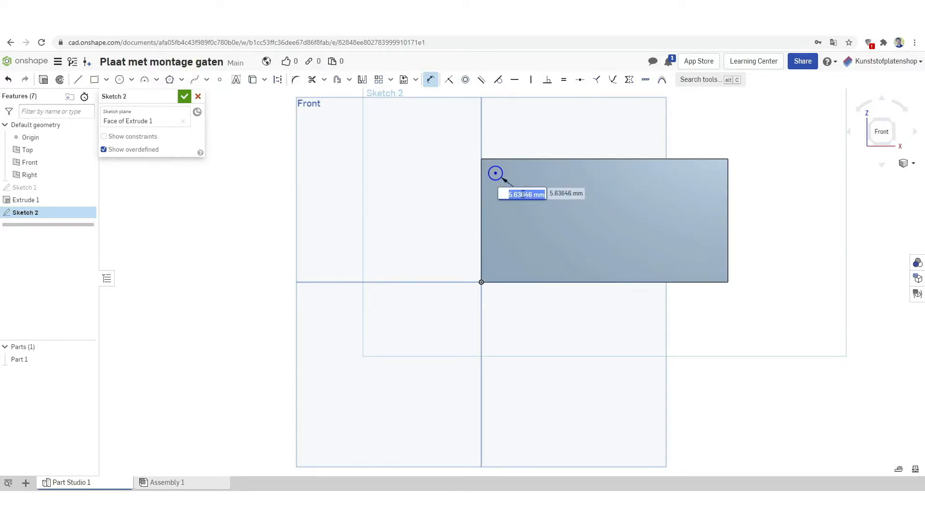
type("5")
key("Return")
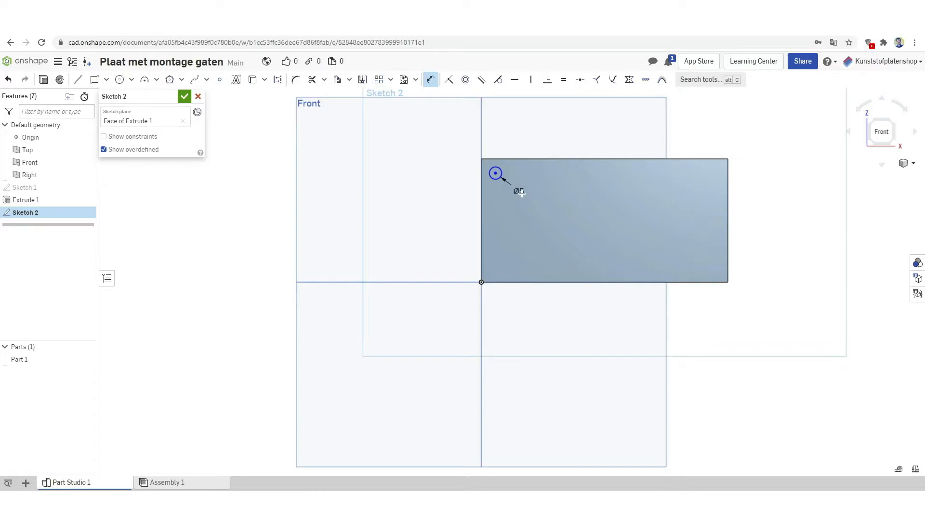
Step: Set the distance from the upper-left circle's centre to the plate's top edge to 10 mm
left_click(496, 173)
left_click(511, 160)
left_click(522, 166)
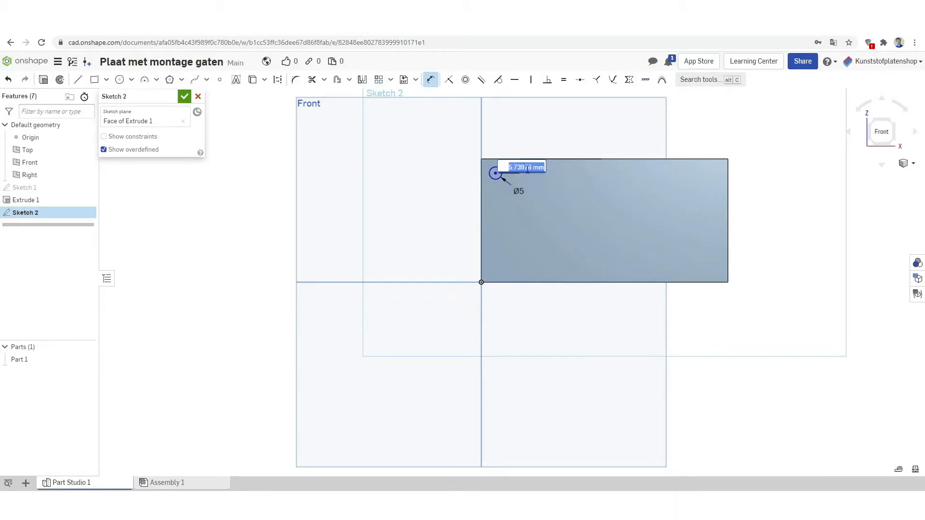
type("10")
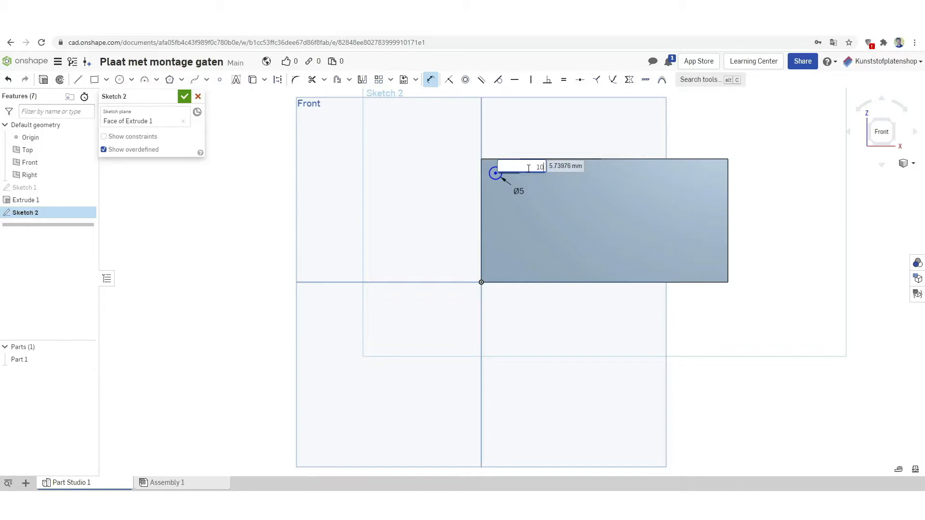
key("Return")
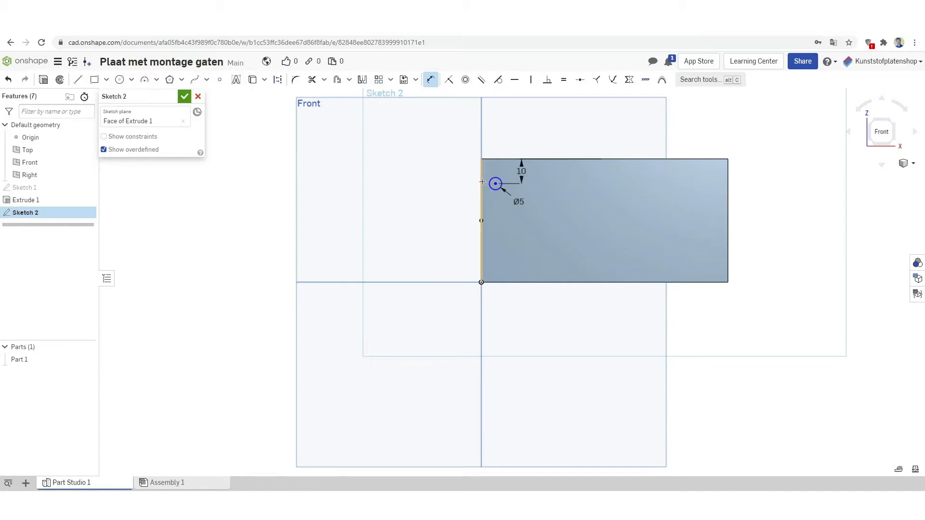
Step: Set the distance from the upper-left circle's centre to the plate's left edge to 10 mm
left_click(481, 183)
left_click(496, 184)
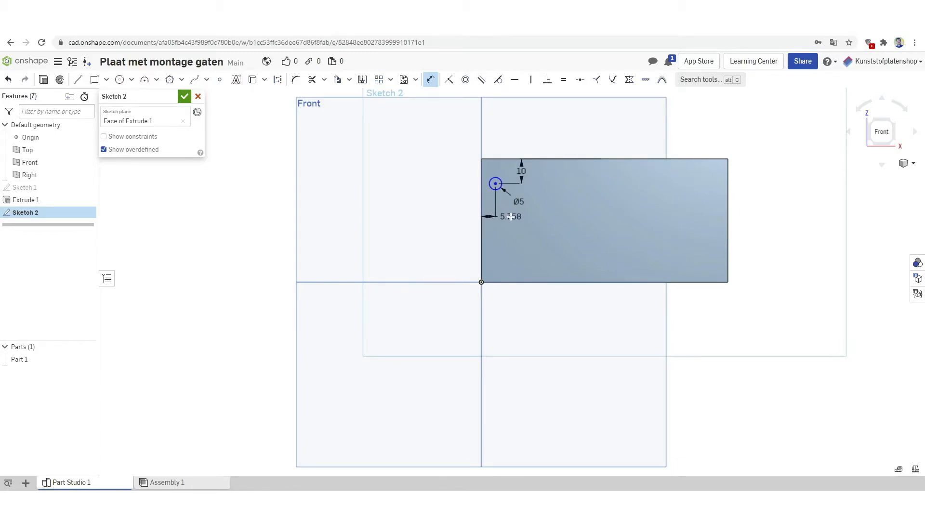
left_click(515, 218)
type("10")
key("Return")
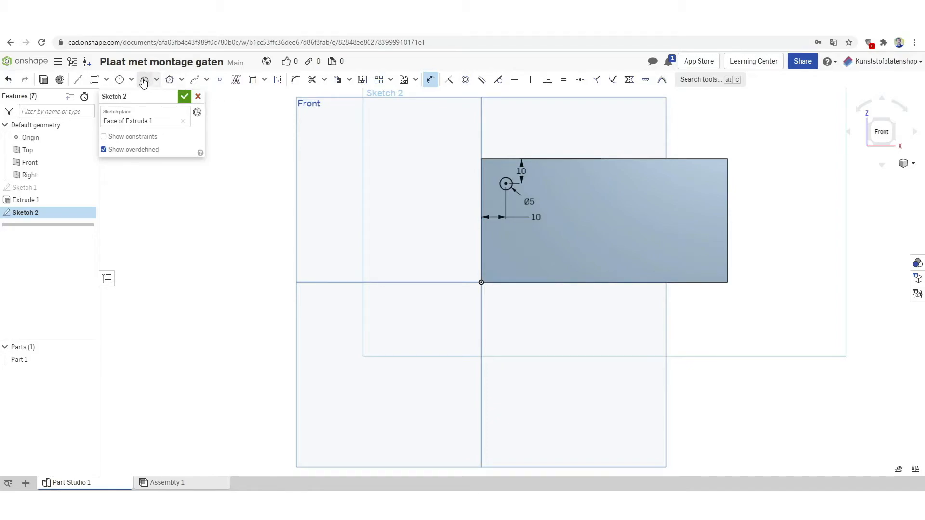
Step: Draw circles near the plate's lower-left corner (diameter about 7.2 mm), lower-right corner and upper-right corner (diameter about 7.4 mm)
left_click(120, 80)
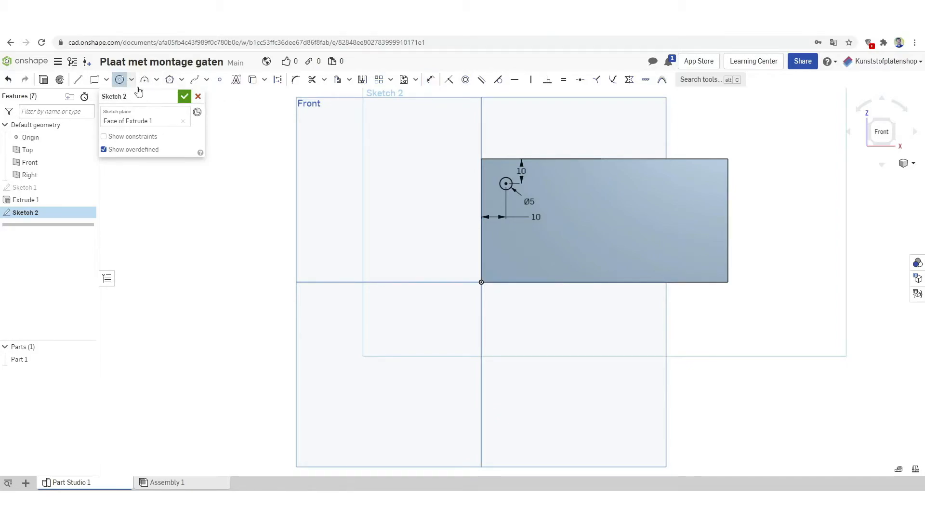
left_click(505, 259)
left_click(508, 267)
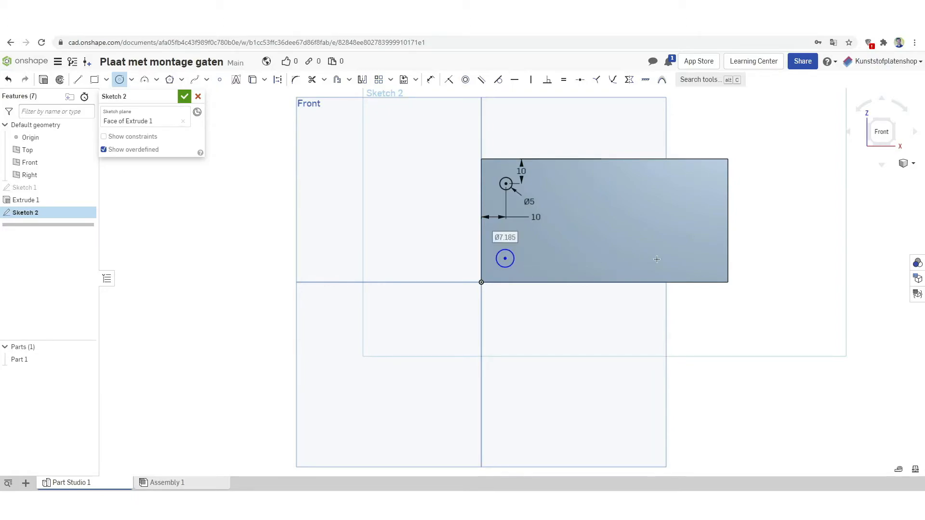
left_click(702, 263)
left_click(709, 271)
left_click(703, 173)
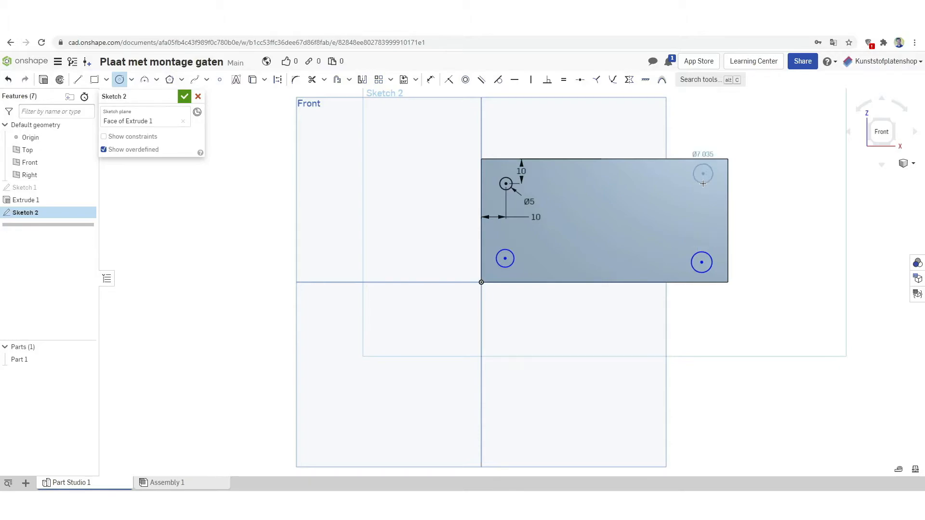
left_click(703, 183)
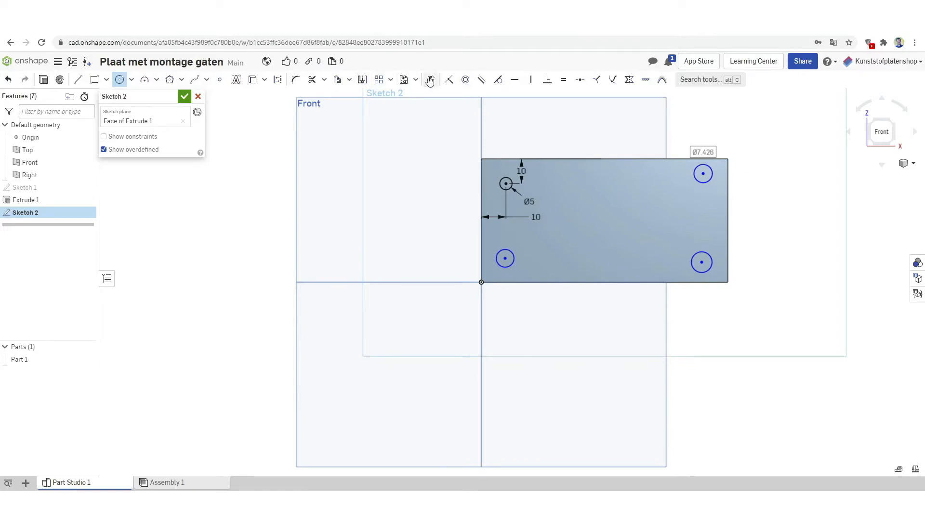
Step: Dimension the lower-left circle and set its diameter to 5 mm
left_click(430, 80)
left_click(513, 255)
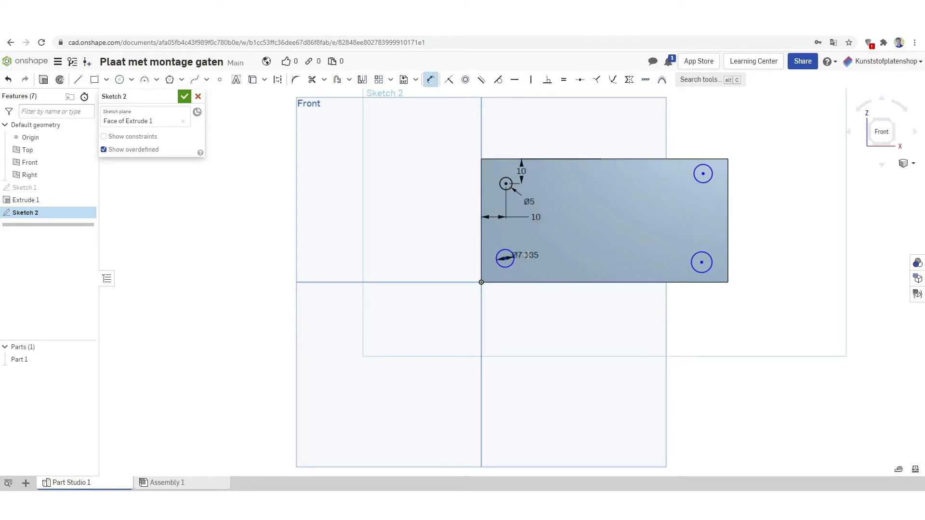
left_click(543, 251)
type("5")
key("Return")
Step: Set the distance from the lower-left circle's centre to the plate's bottom edge to 10 mm
left_click(509, 280)
left_click(505, 258)
left_click(542, 274)
type("10")
key("Return")
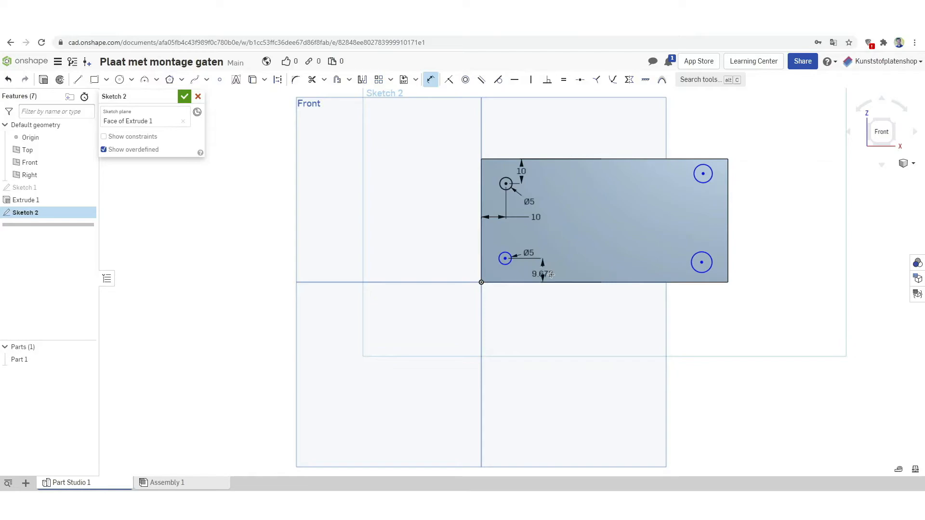
Step: Set the distance from the lower-left circle's centre to the plate's left edge to 10 mm
left_click(506, 258)
left_click(482, 259)
left_click(491, 240)
type("10")
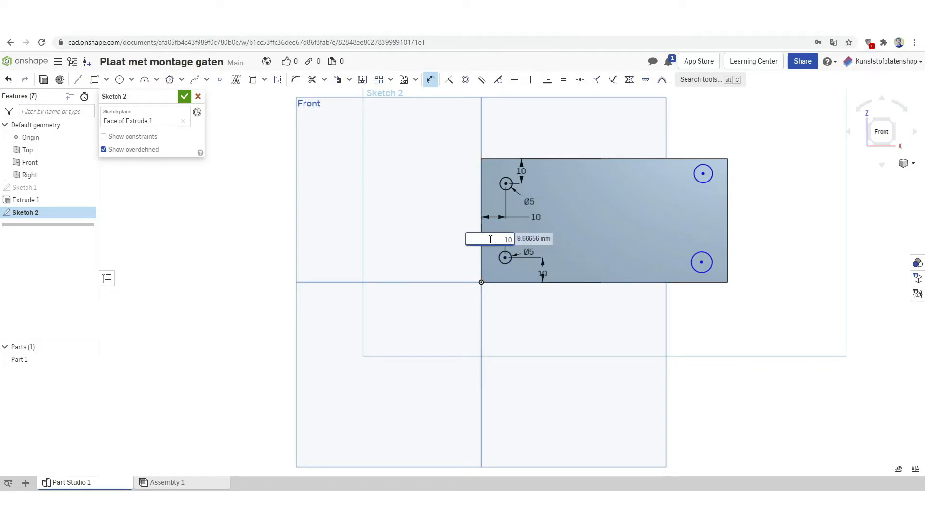
key("Return")
Step: Dimension the lower-right circle and set its diameter to 5 mm
left_click(701, 262)
left_click(666, 258)
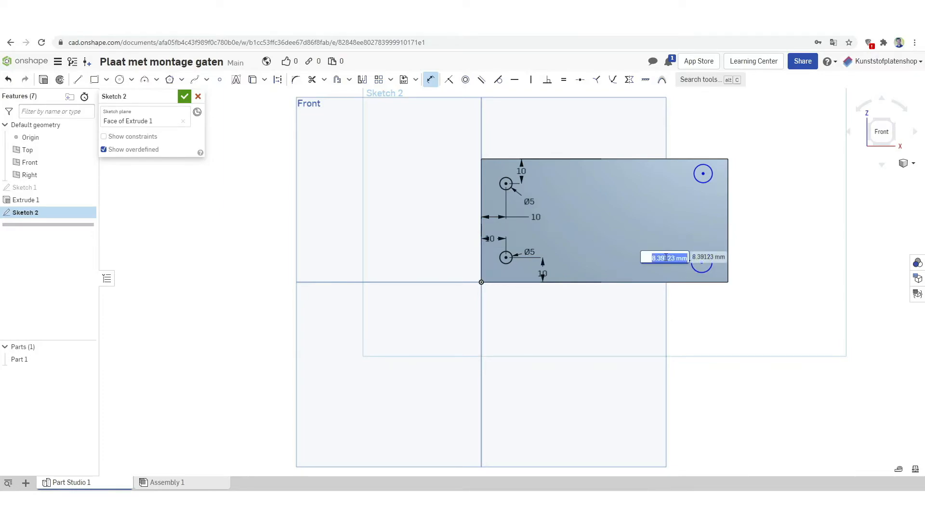
type("5")
key("Return")
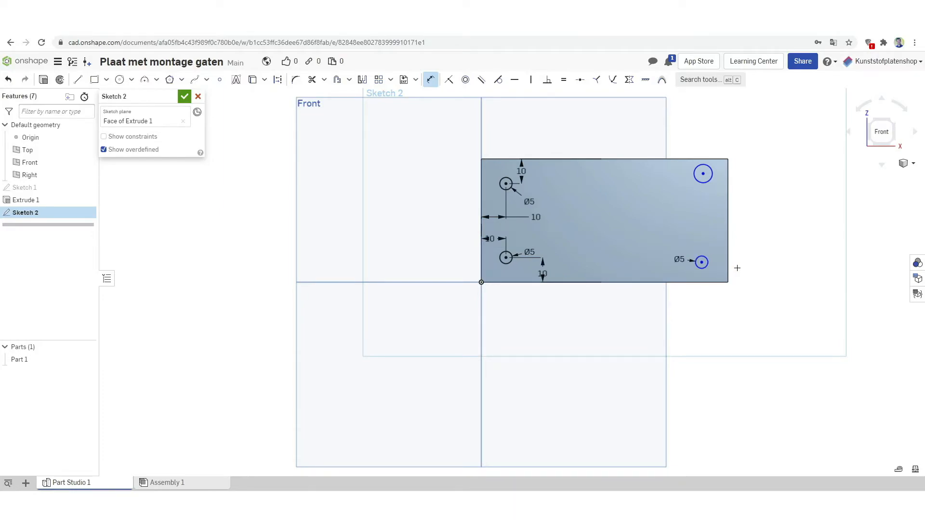
Step: Set the distance from the lower-right circle's centre to the plate's bottom edge to 10 mm
left_click(701, 262)
left_click(693, 283)
left_click(676, 274)
type("10")
key("Return")
Step: Set the distance from the lower-right circle's centre to the plate's right edge to 10 mm
left_click(702, 257)
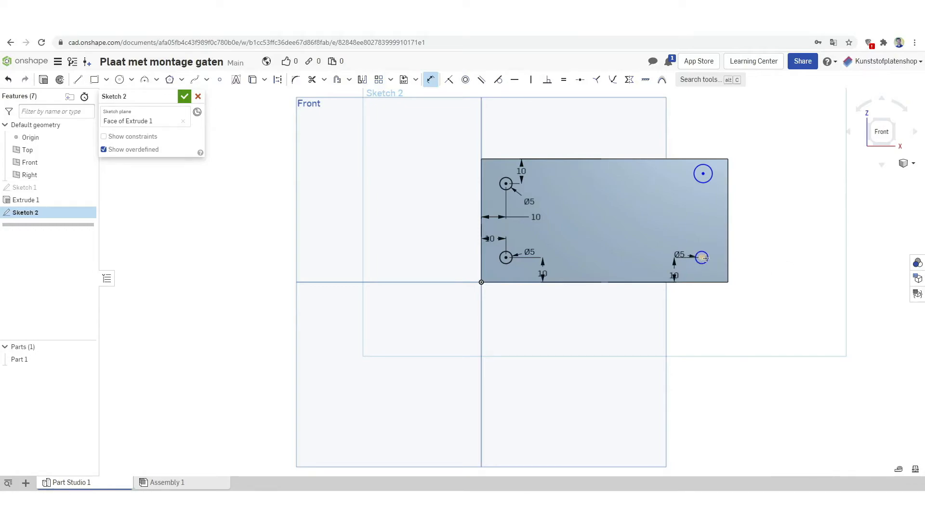
left_click(728, 257)
left_click(717, 242)
type("10")
key("Return")
Step: Dimension the upper-right circle and set its diameter to 5 mm
left_click(707, 182)
left_click(683, 198)
type("5")
key("Return")
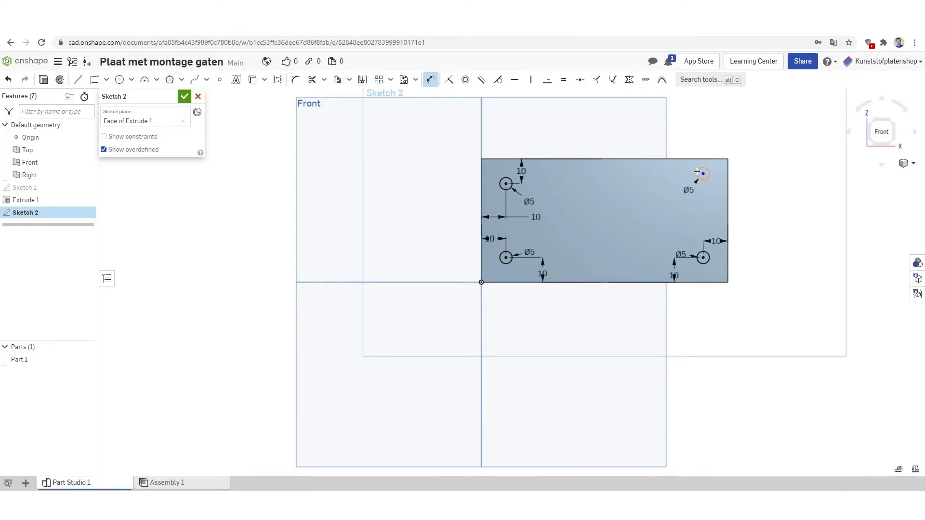
Step: Dimension the distance from the upper-right circle's centre to the plate's right edge as 5 mm
left_click(703, 174)
left_click(728, 181)
left_click(715, 192)
type("5")
key("Return")
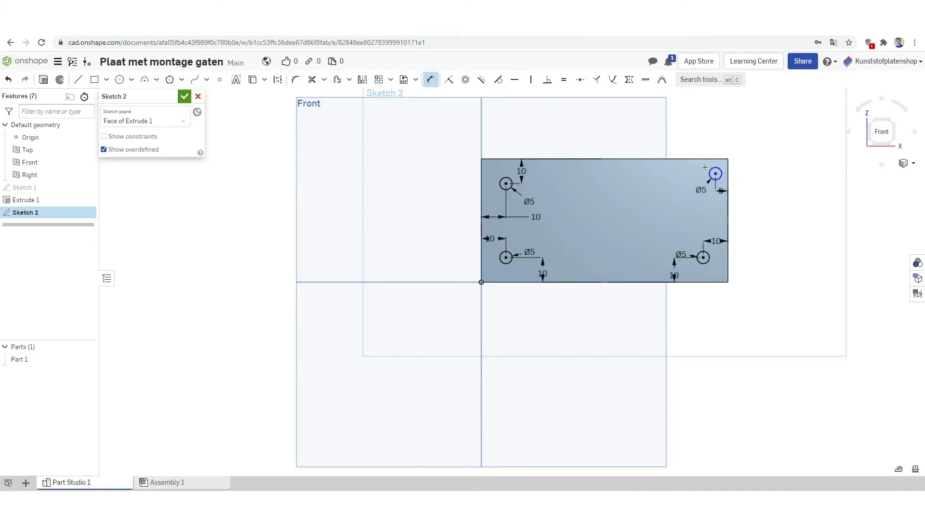
Step: Set the distance from the upper-right circle's centre to the plate's top edge to 10 mm
left_click(714, 172)
left_click(707, 159)
left_click(696, 168)
type("10")
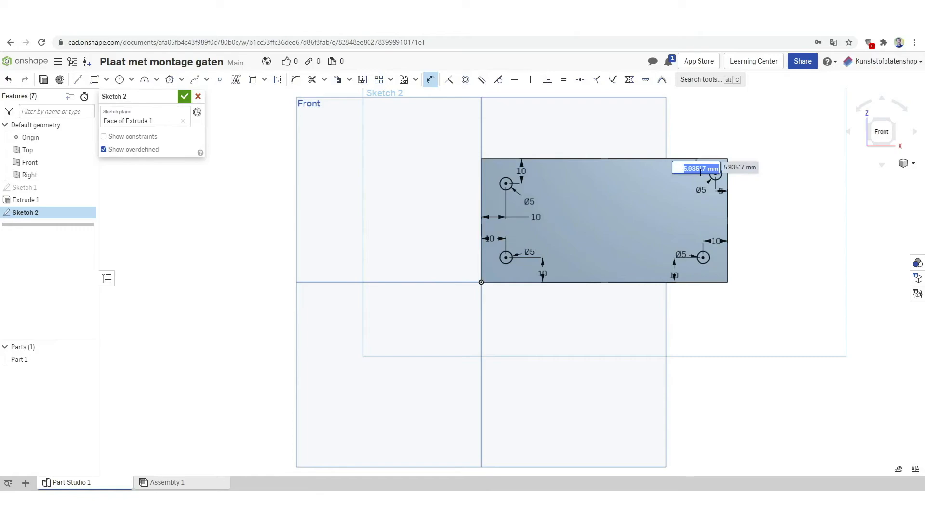
key("Return")
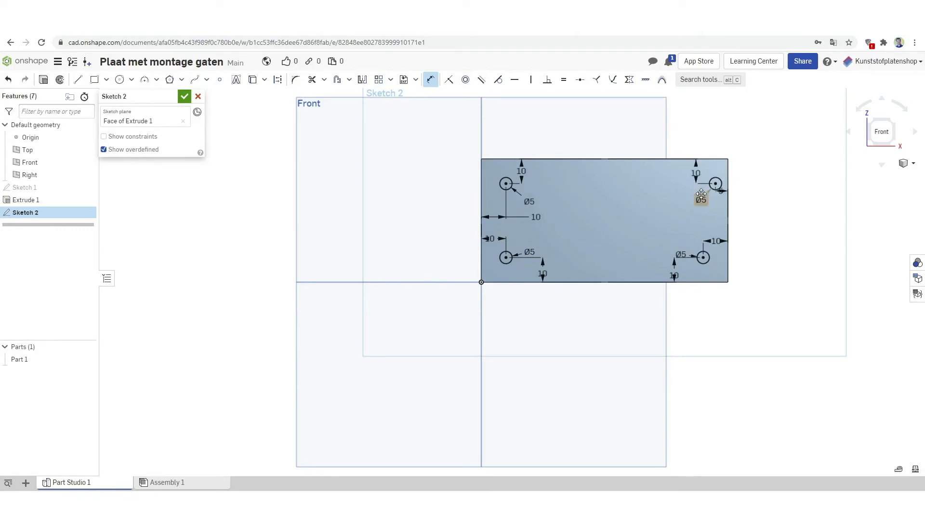
Step: Move the upper-right circle's horizontal distance dimension clear of the plate and change its value to 10 mm
left_click(718, 194)
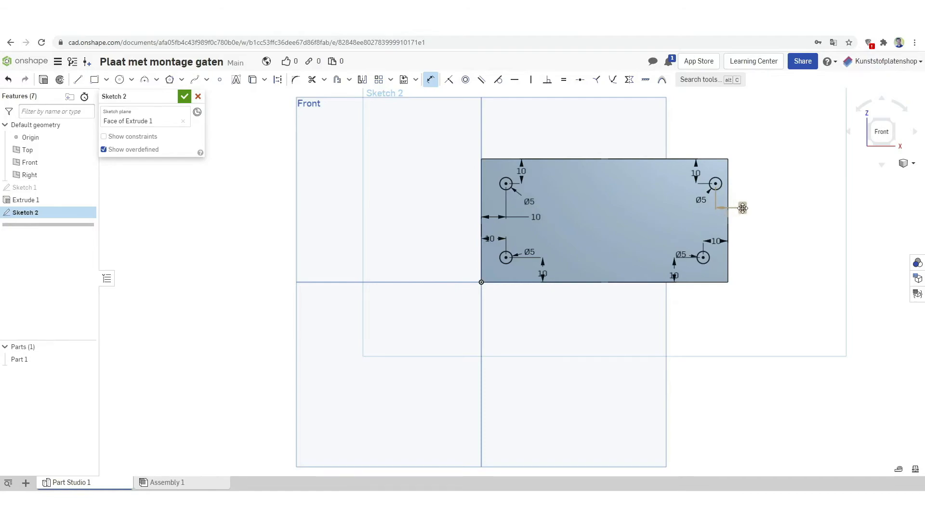
left_click(741, 207)
type("1")
key("Return")
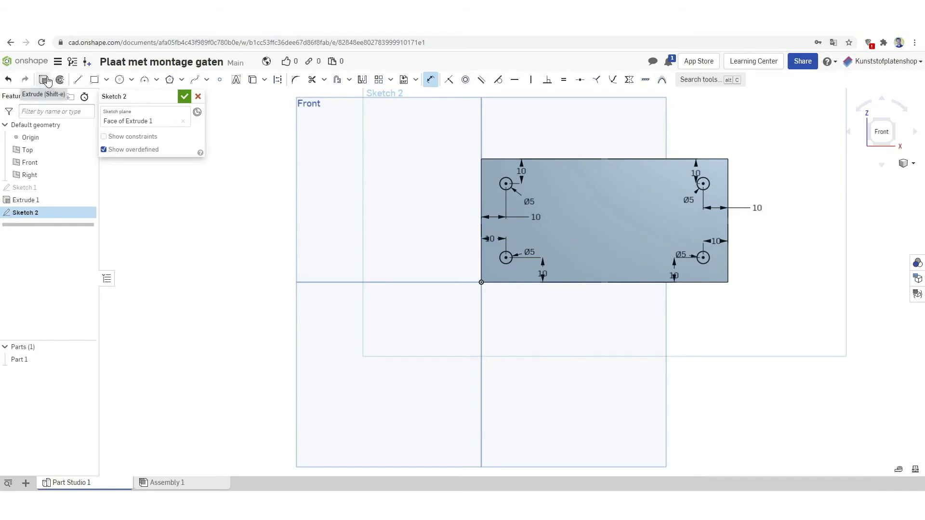
Step: Cut the four sketched circles through the plate with a Blind Remove extrude 25 mm deep
left_click(157, 123)
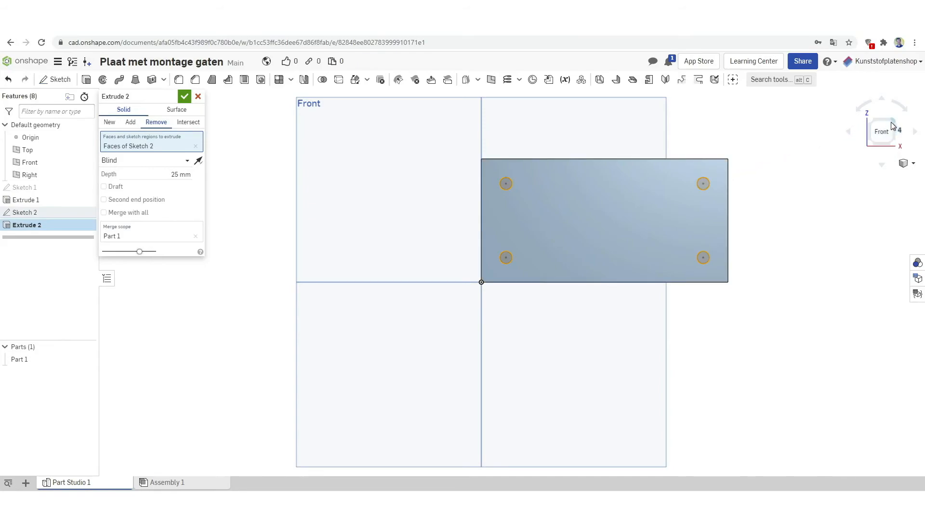
left_click(893, 124)
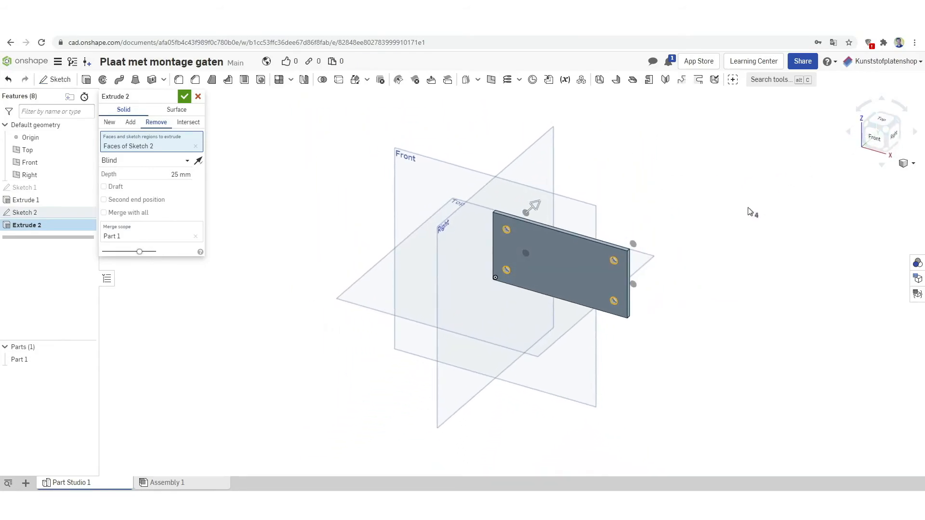
scroll(630, 257, "up", 3)
scroll(630, 257, "up", 2)
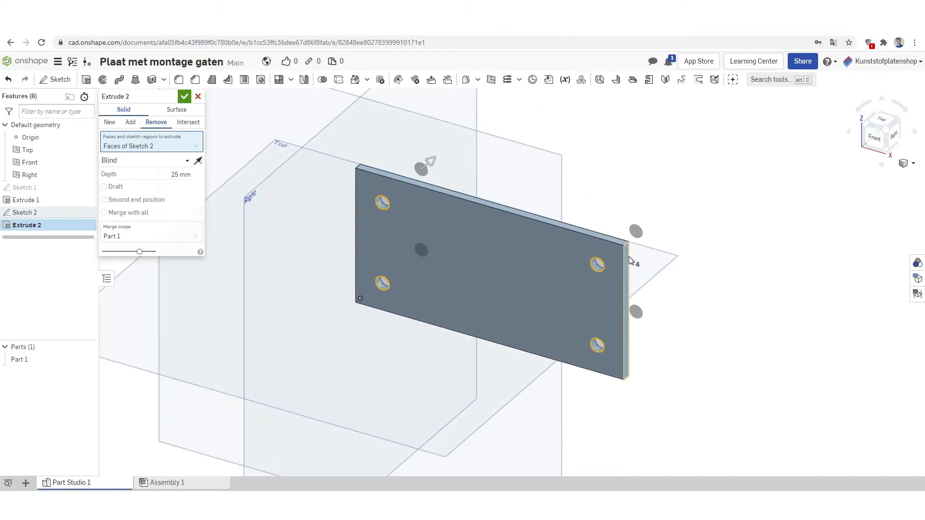
left_click(184, 96)
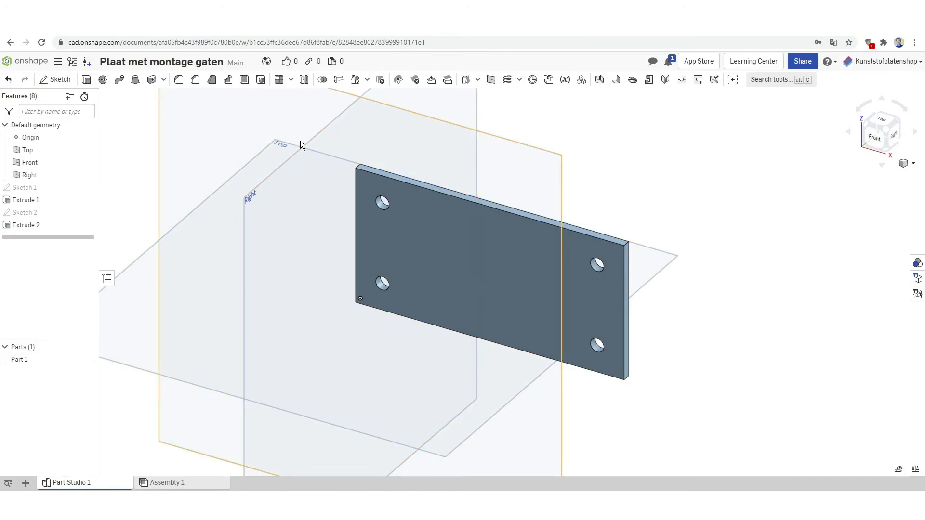
Step: Export the plate's front face as a DXF download in Release 11-12 format, keeping the file name Part Studio 1
right_click(587, 113)
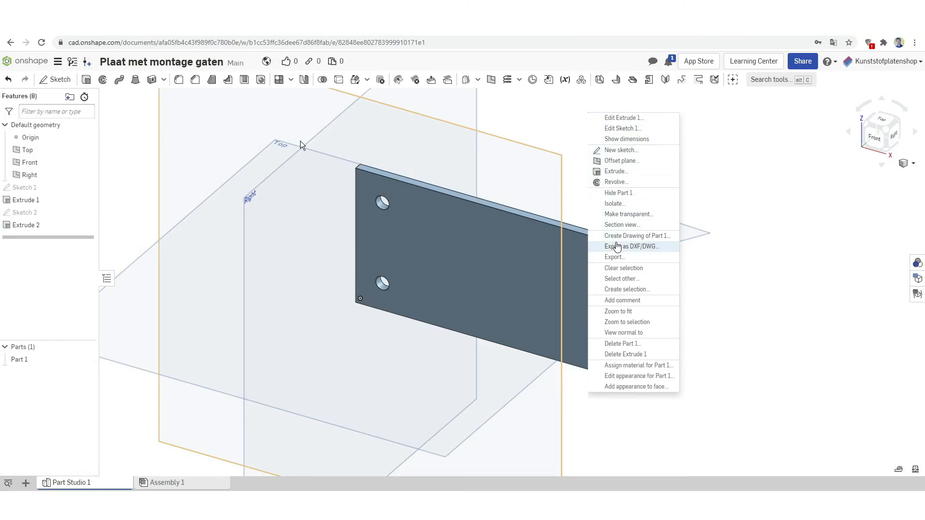
left_click(617, 246)
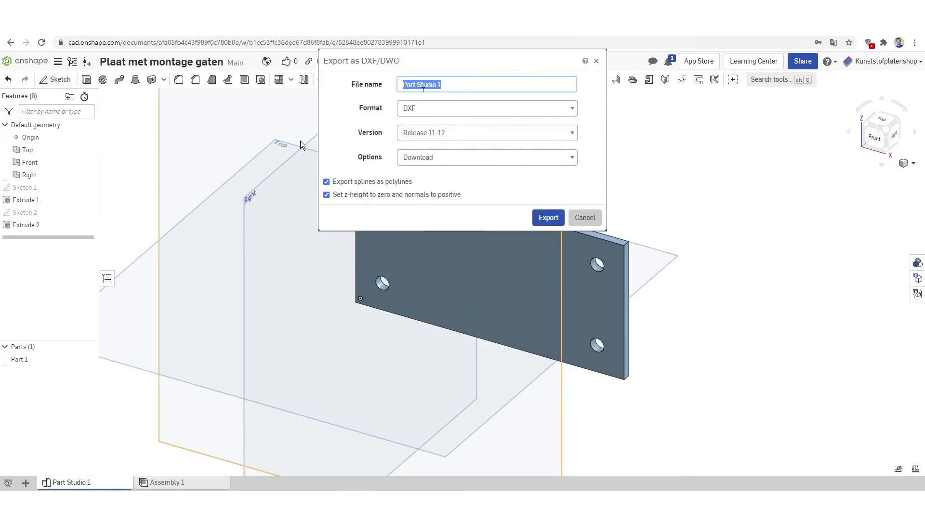
left_click(420, 110)
left_click(419, 109)
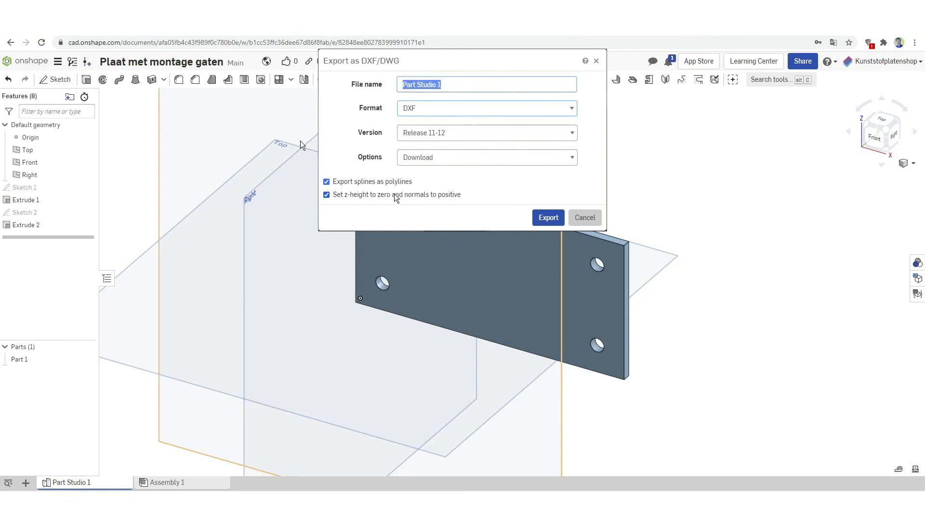
left_click(541, 219)
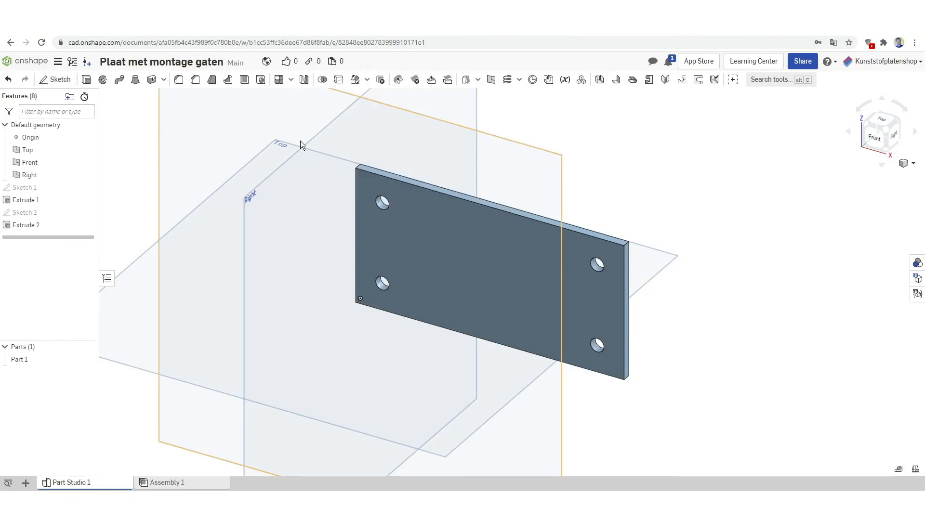